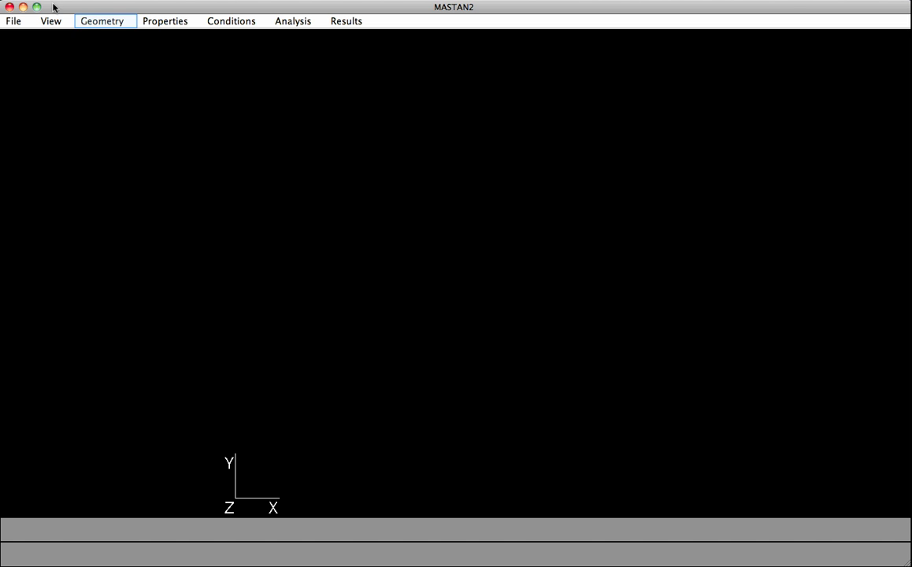
- Generate a single-bay frame 12*28 long as element E1 joining nodes N1 and N2
left_click(98, 23)
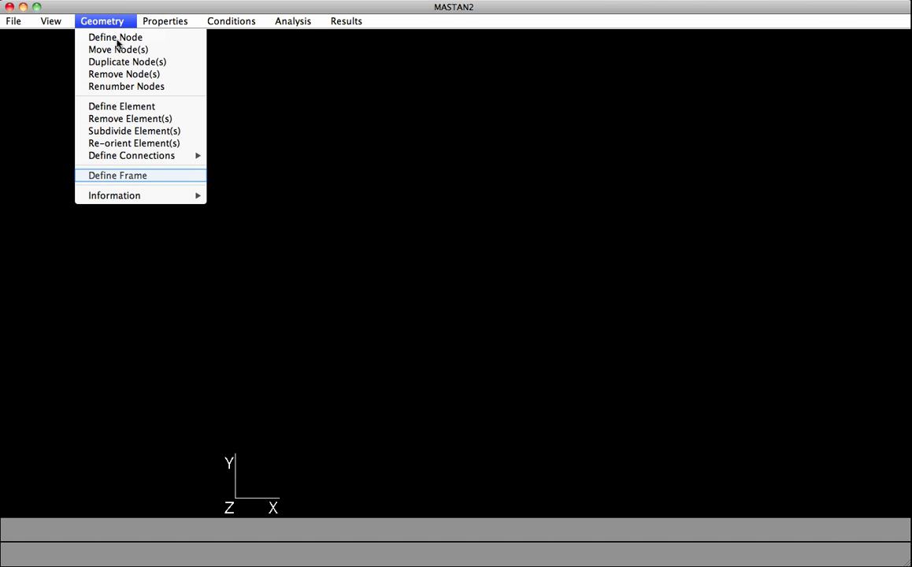
left_click(132, 177)
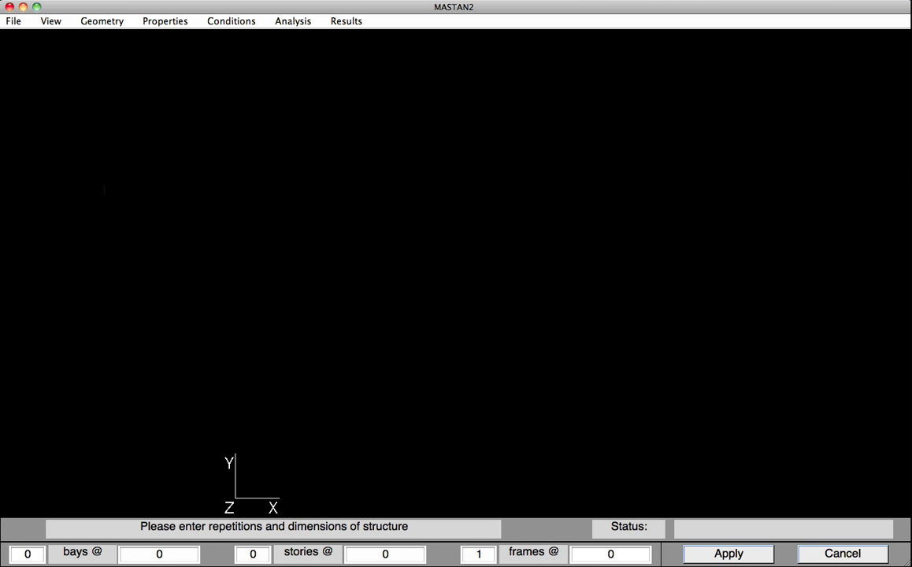
left_click(36, 555)
type("1")
left_click(169, 554)
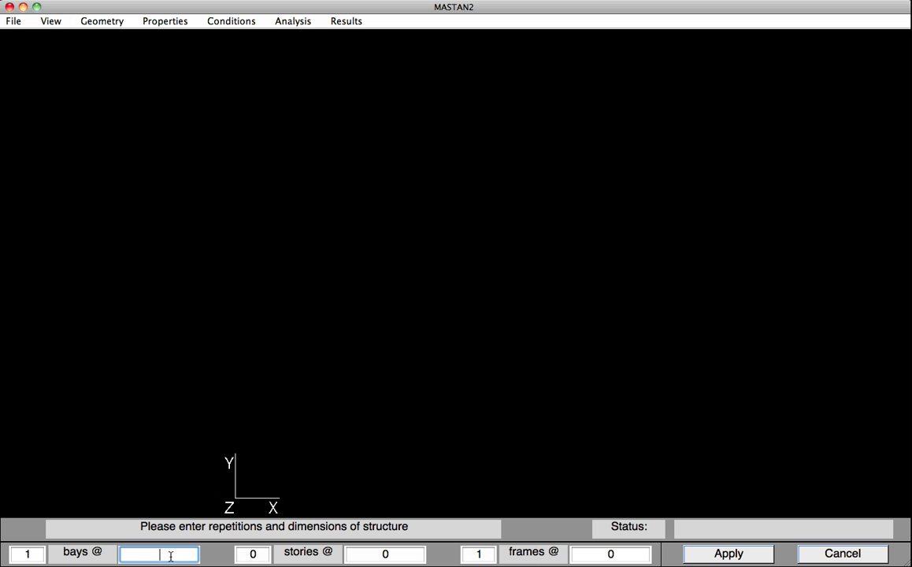
type("12'")
type("28")
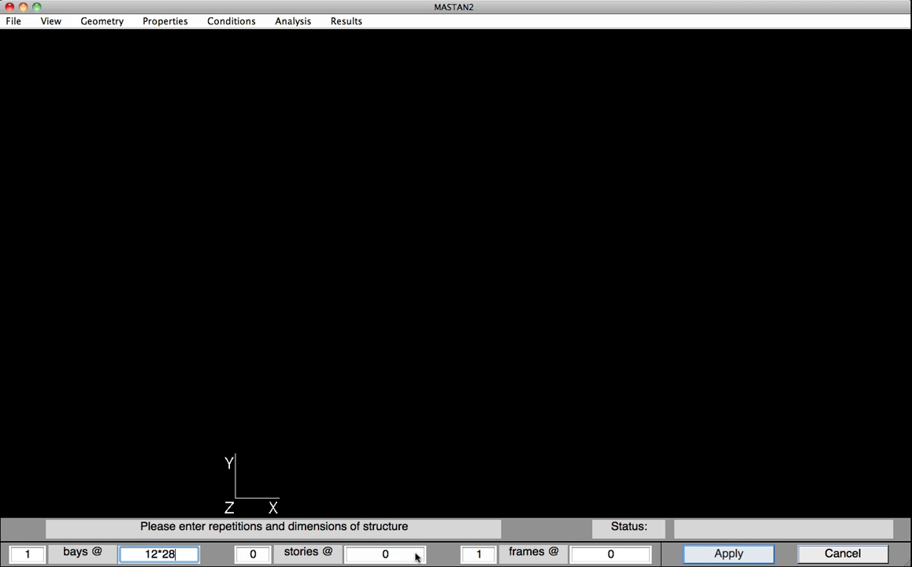
left_click(701, 554)
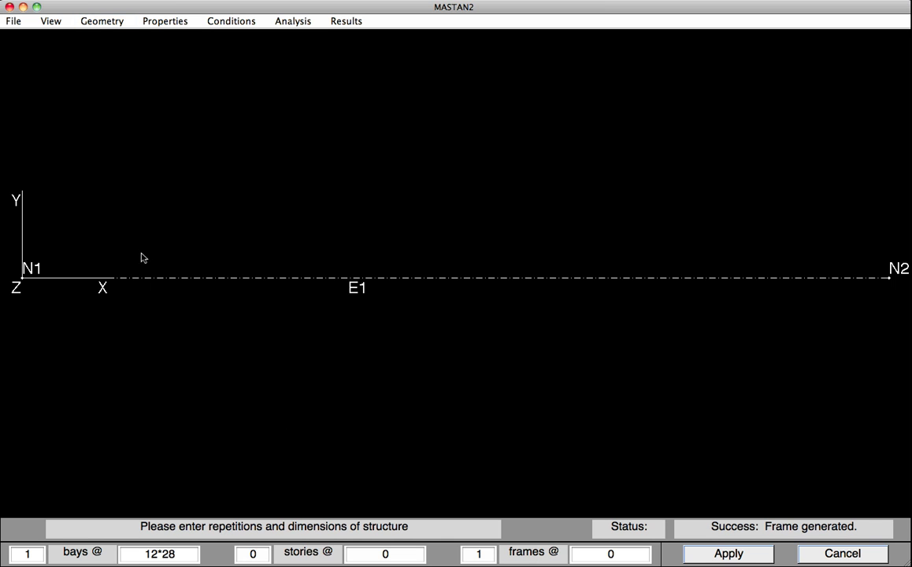
- Subdivide element E1 into 10 segments, adding intermediate nodes N3–N11
left_click(100, 22)
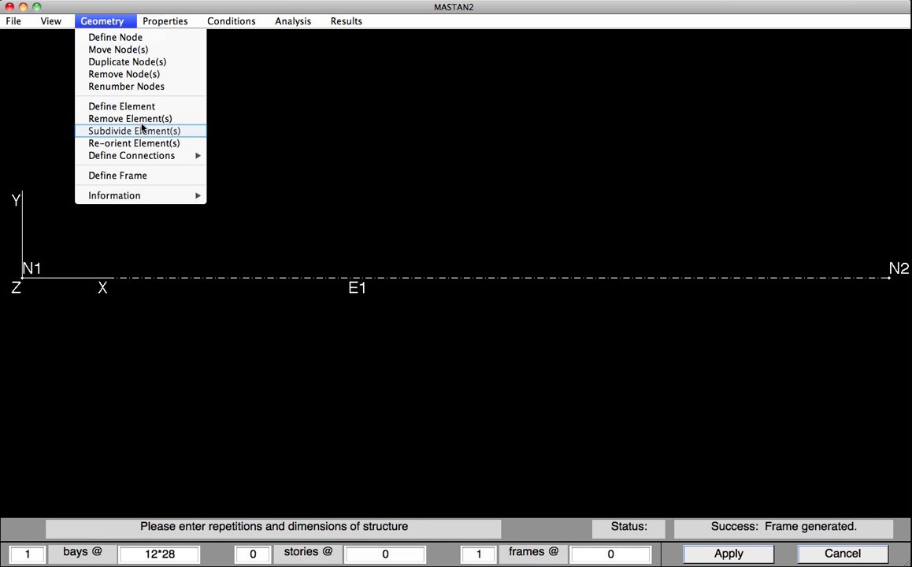
left_click(143, 134)
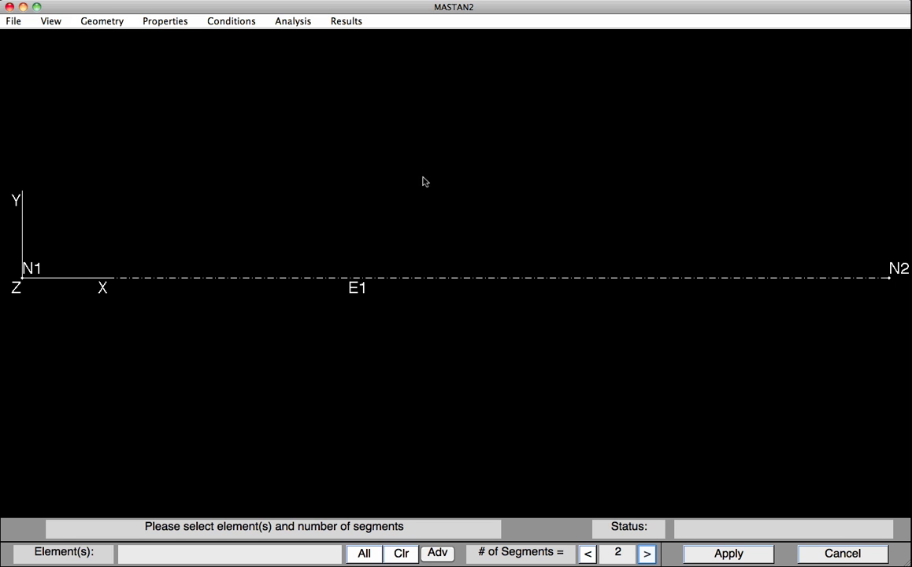
left_click(647, 555)
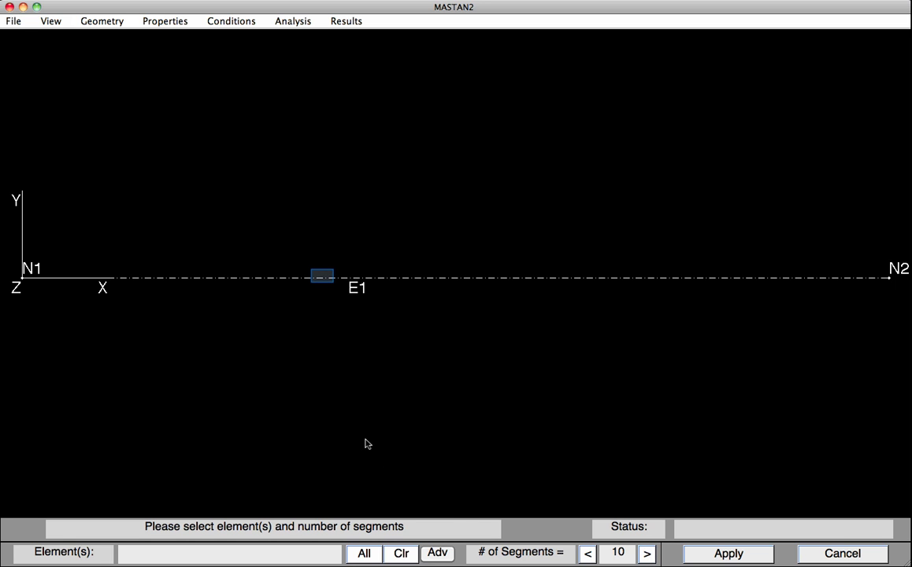
left_click(325, 281)
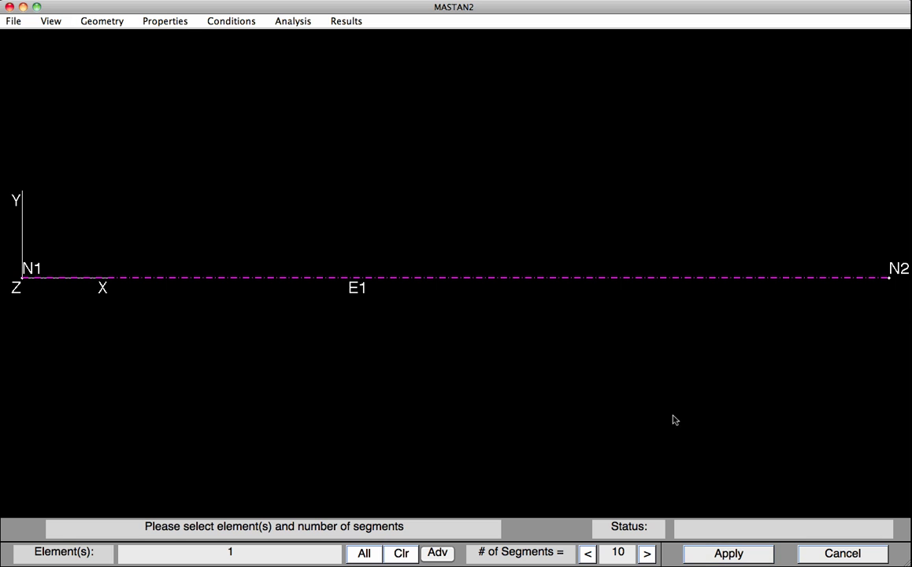
left_click(706, 555)
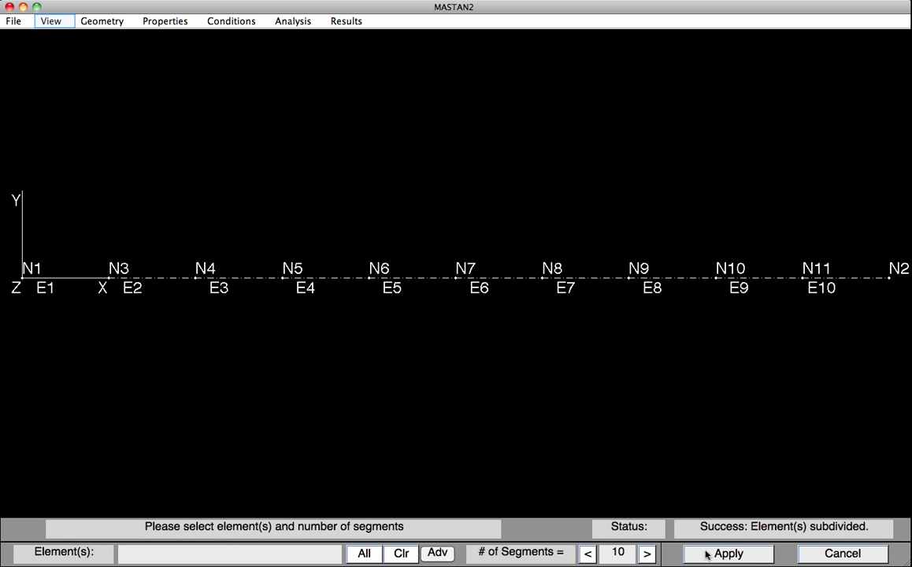
- Switch off the Node #s and Element #s labels
left_click(45, 21)
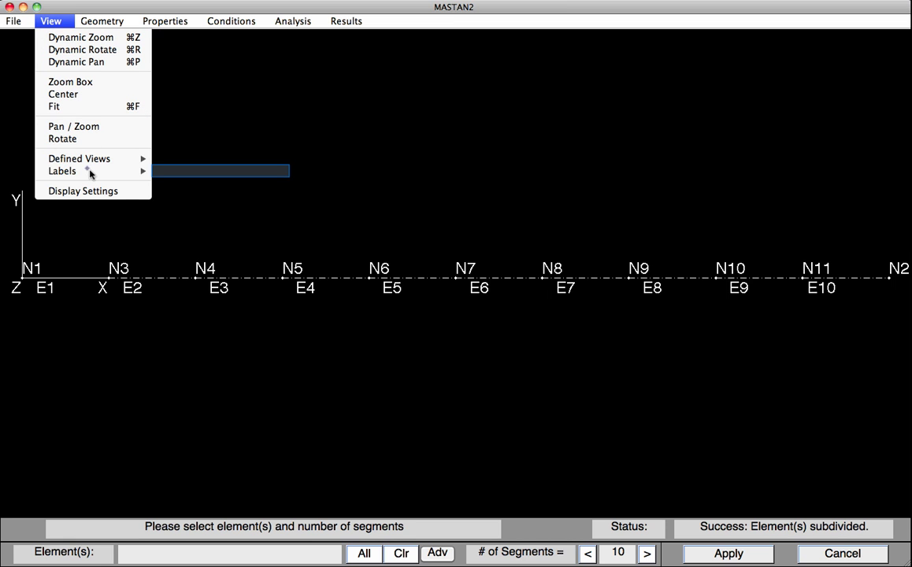
mouse_move(90, 173)
left_click(178, 191)
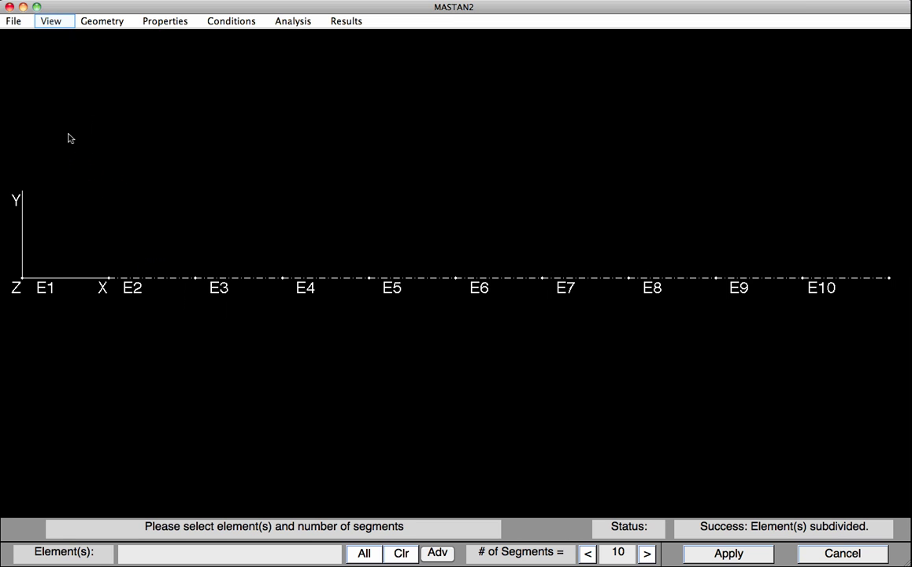
left_click(49, 21)
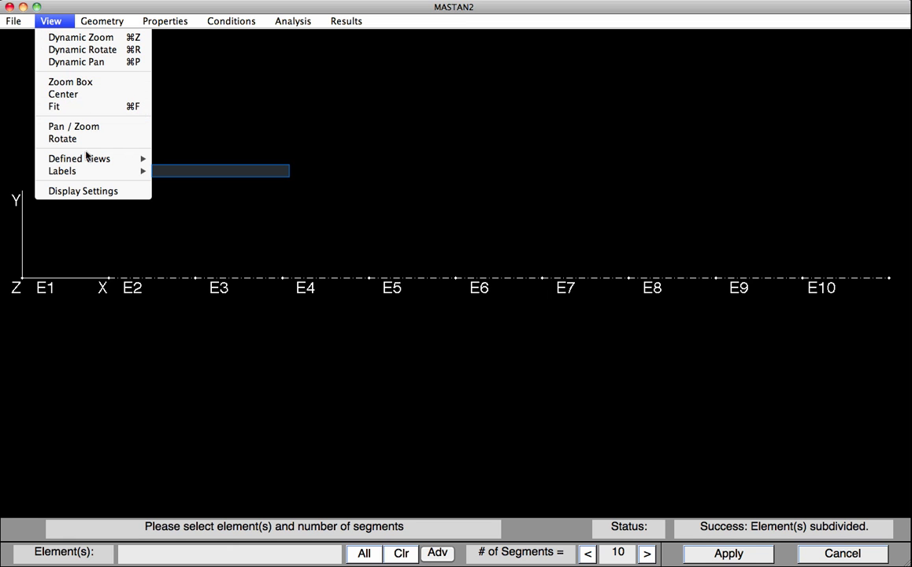
mouse_move(87, 174)
left_click(187, 203)
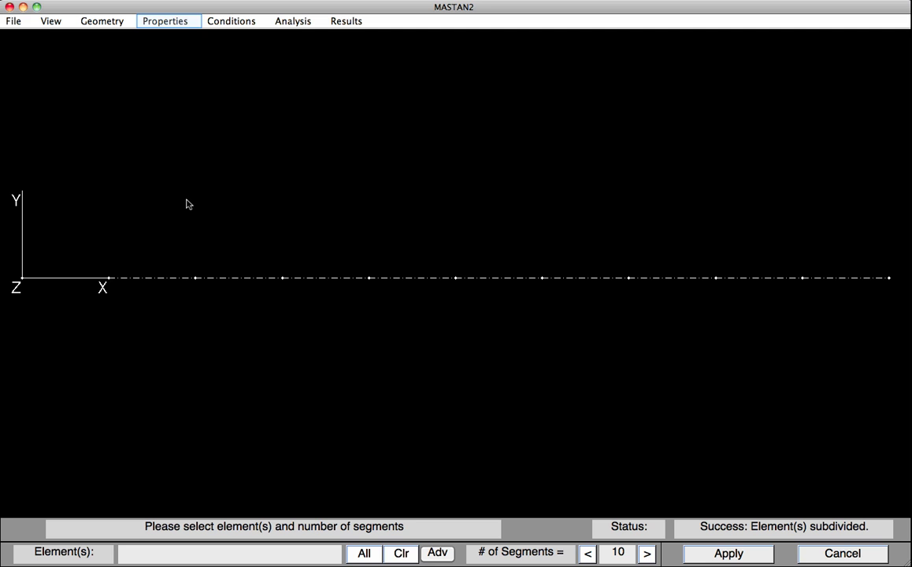
- Define Section 1 as W14X48 from the AISC W Shapes database
left_click(159, 24)
left_click(161, 36)
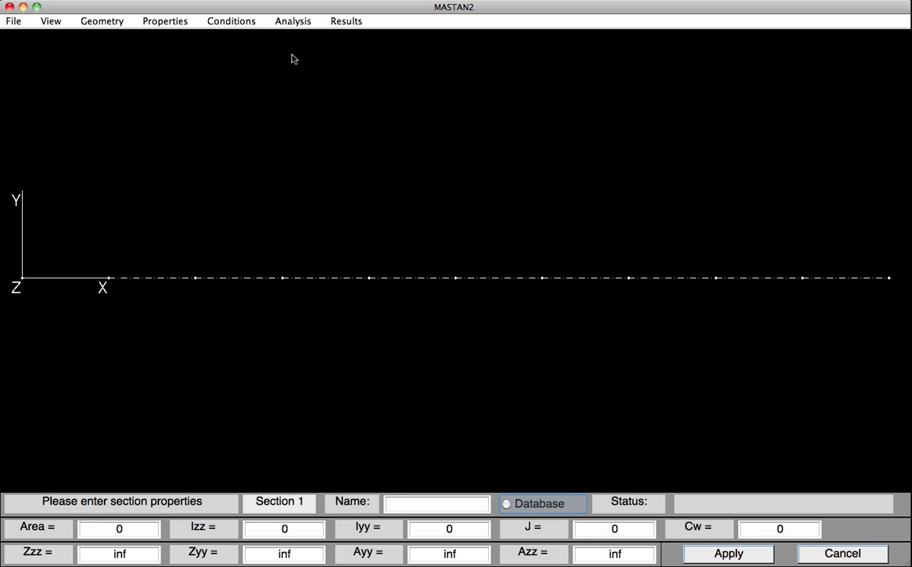
left_click(523, 508)
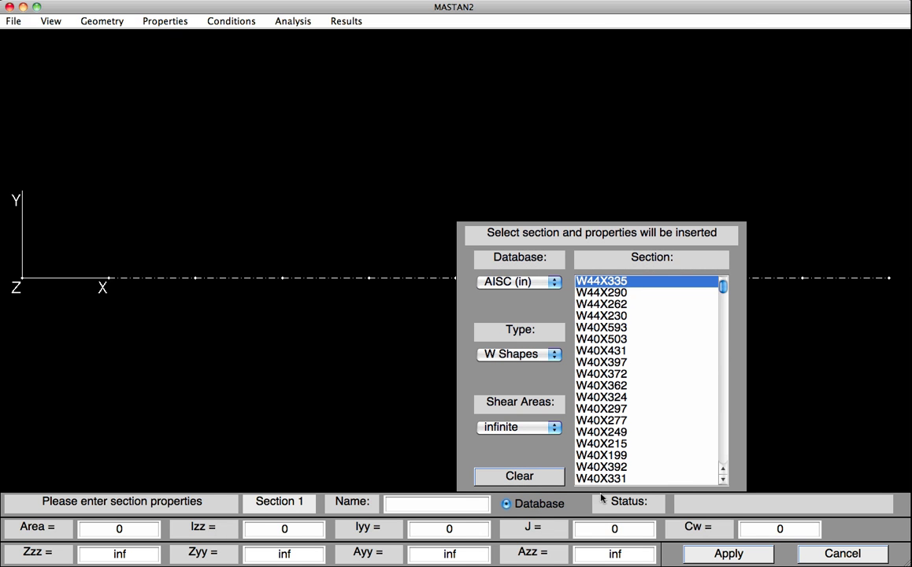
left_click_drag(722, 291, 728, 416)
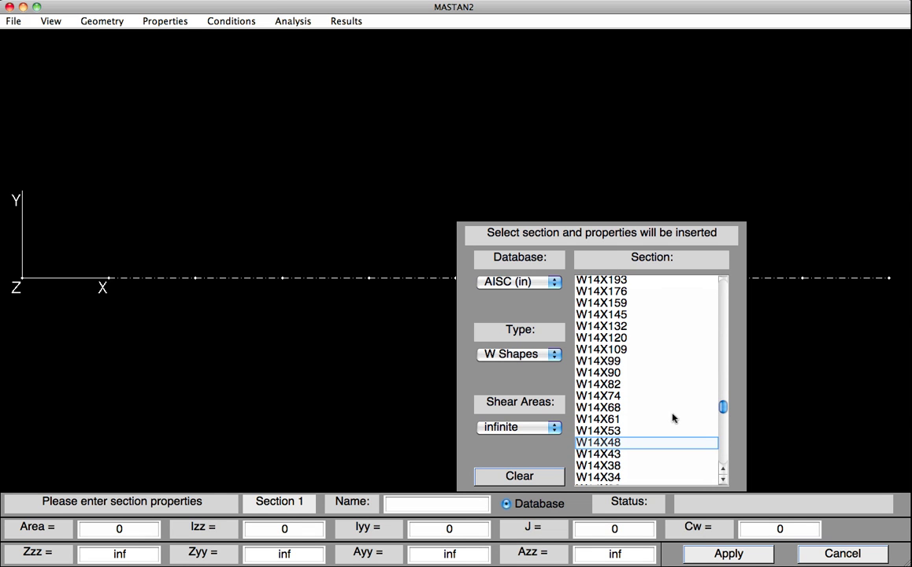
left_click(618, 445)
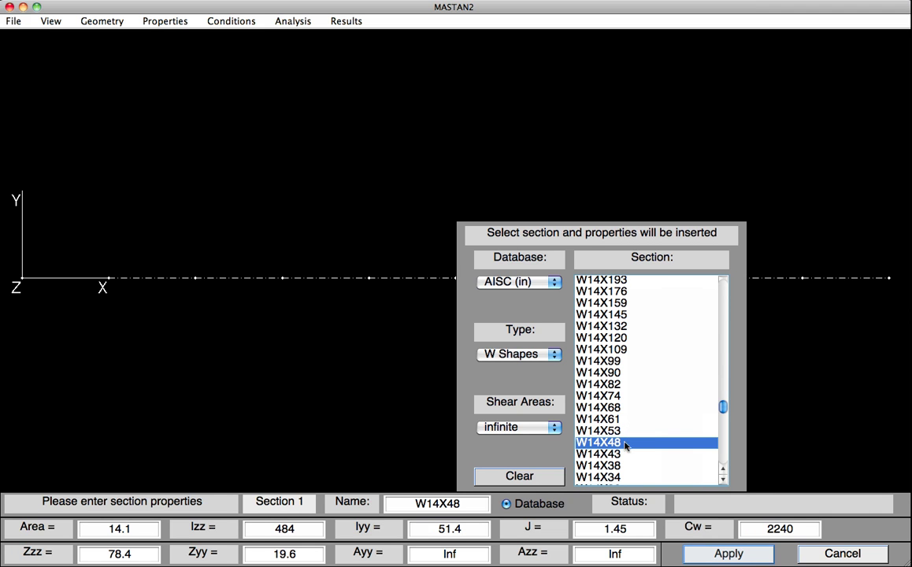
left_click(708, 557)
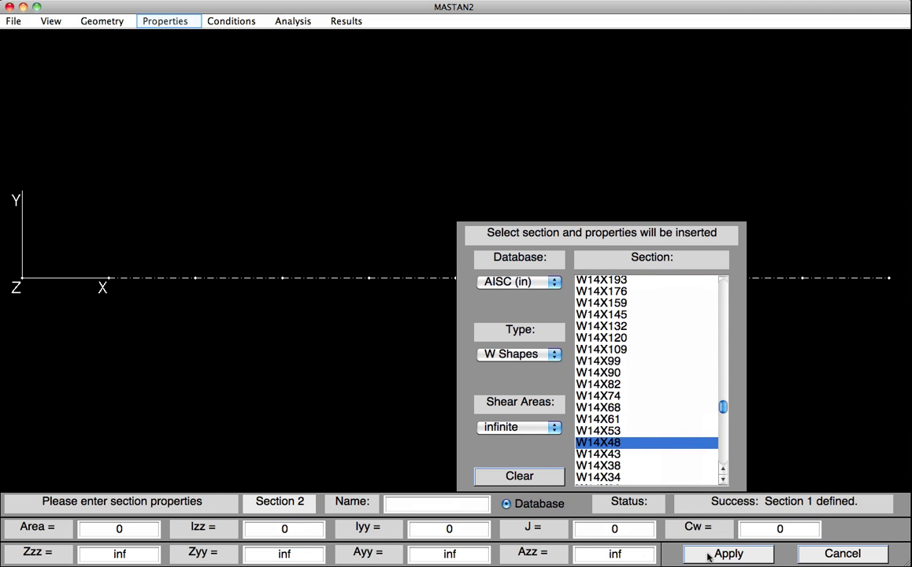
- Attach Section 1 (W14X48) to all ten beam elements
left_click(147, 22)
left_click(177, 76)
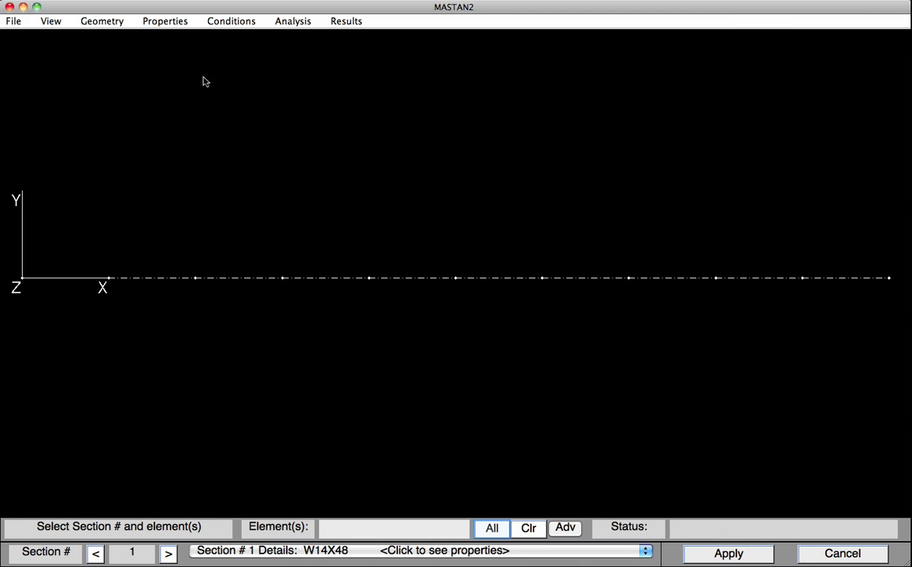
left_click(492, 527)
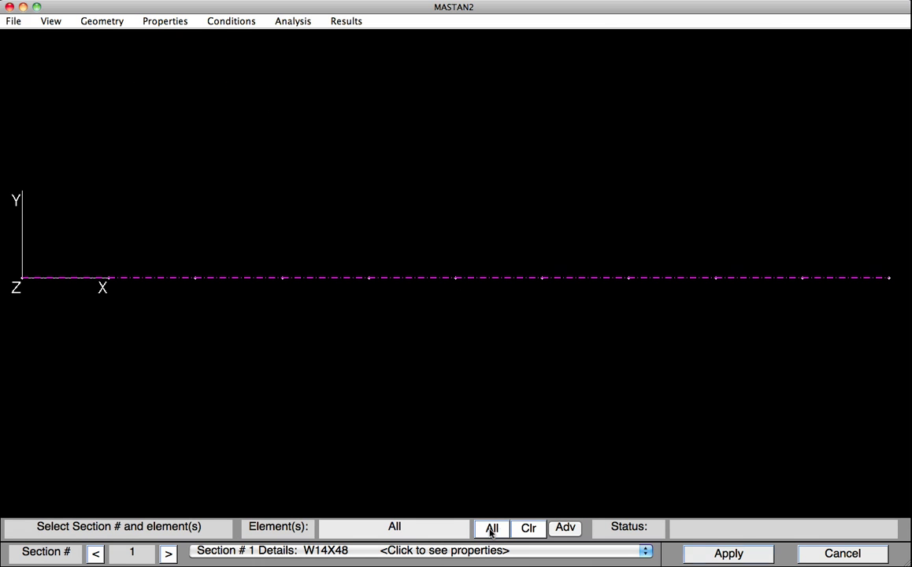
left_click(722, 555)
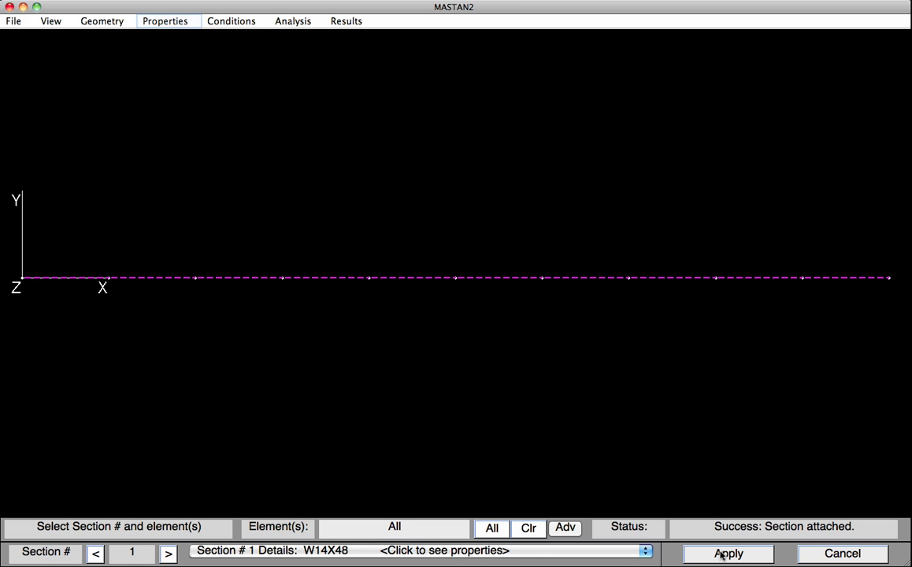
- Define Material 1 named Steel with E = 29000 and v = 0.3
left_click(155, 22)
left_click(171, 115)
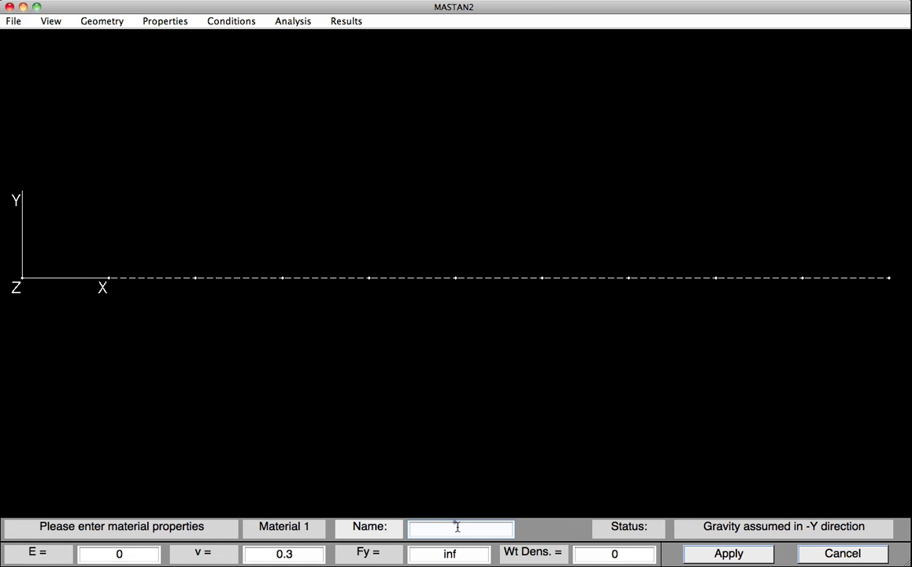
type("Steel")
key("Tab")
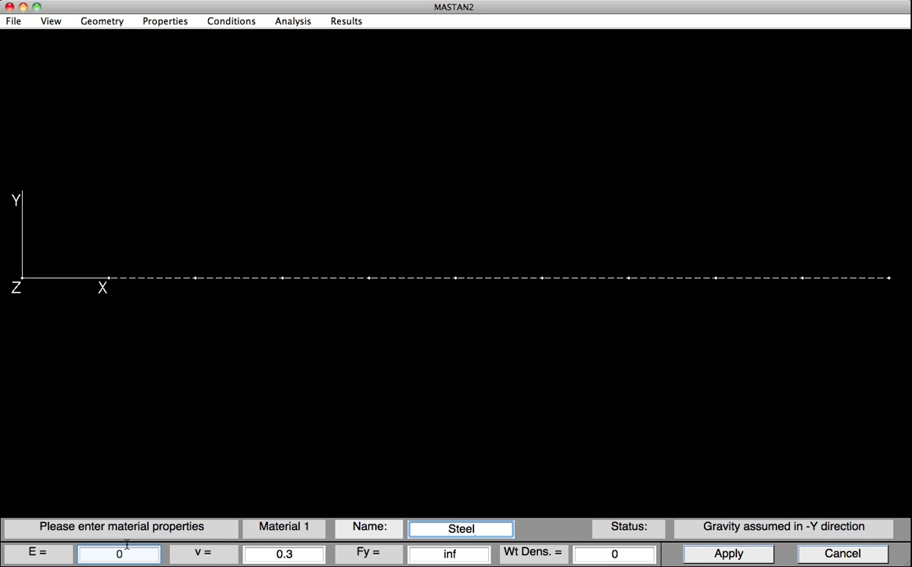
left_click(107, 556)
type("29000")
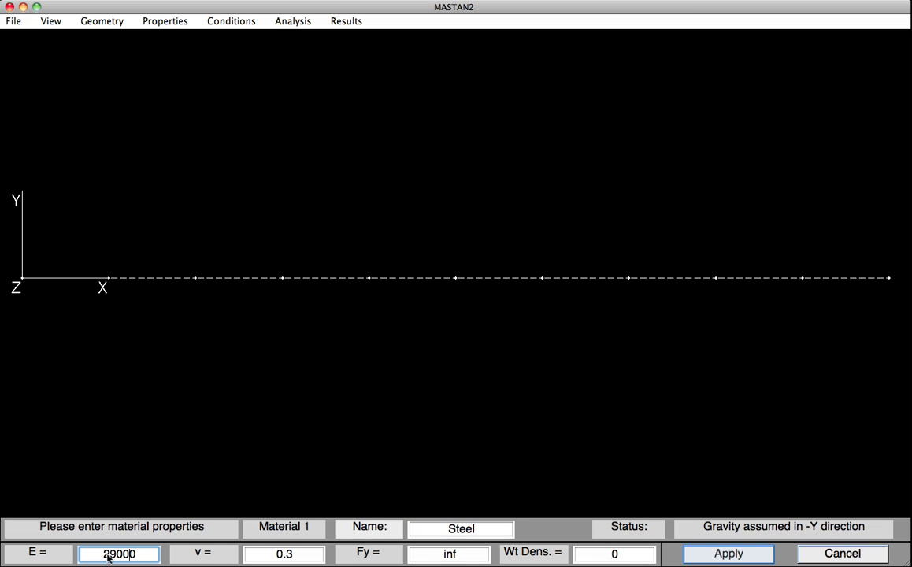
left_click(691, 556)
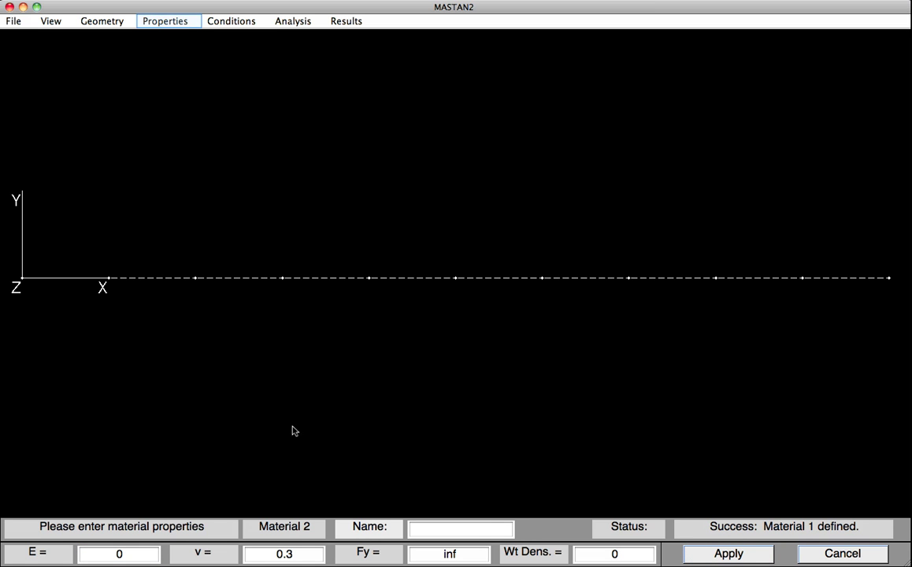
- Attach Material 1 (Steel) to all ten beam elements
left_click(154, 22)
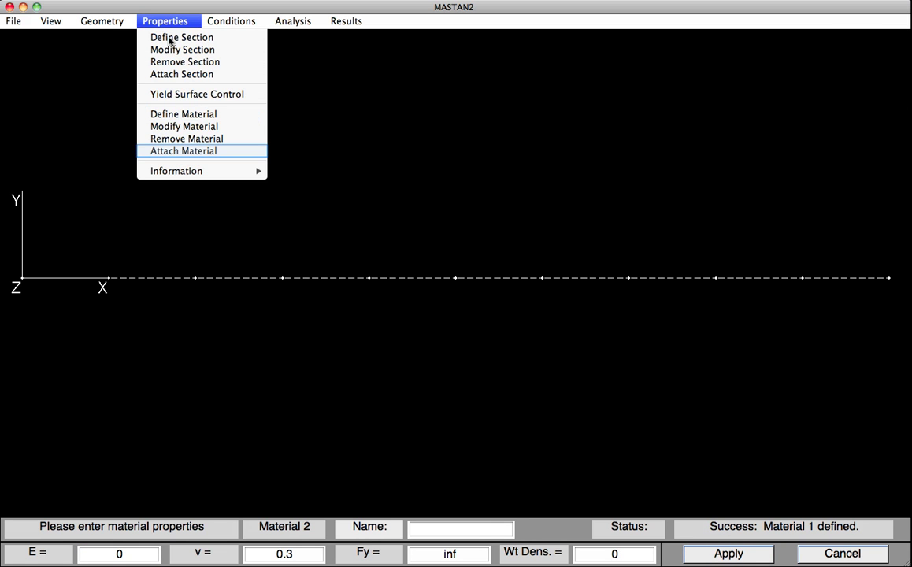
left_click(181, 151)
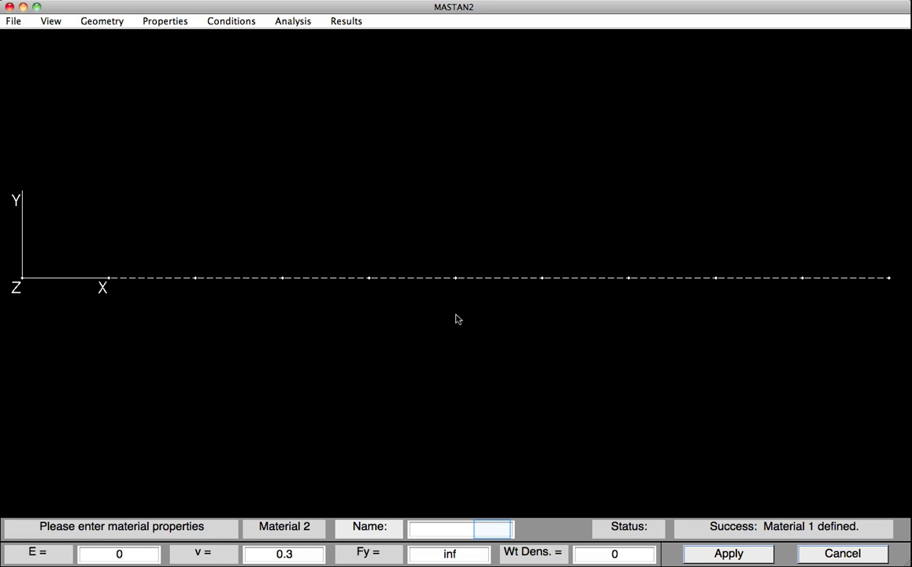
left_click(492, 528)
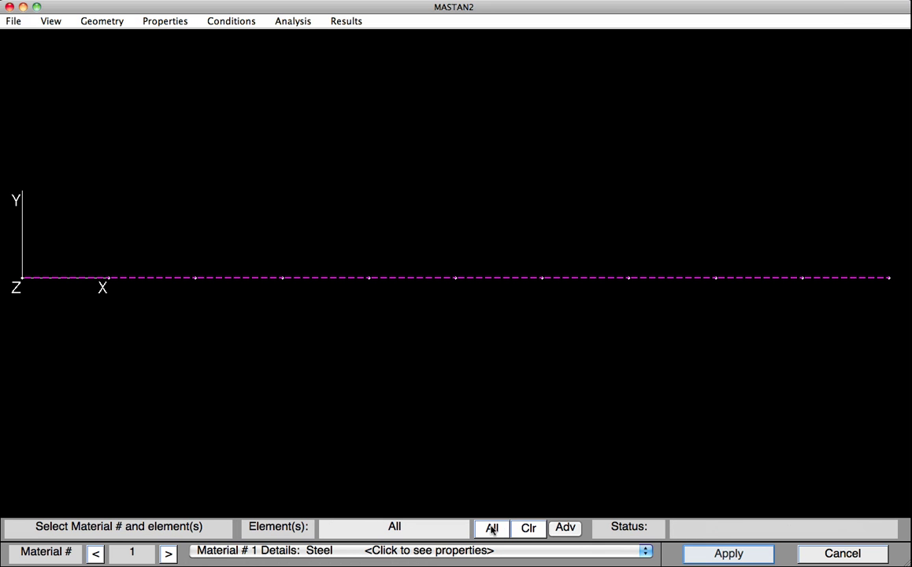
left_click(707, 555)
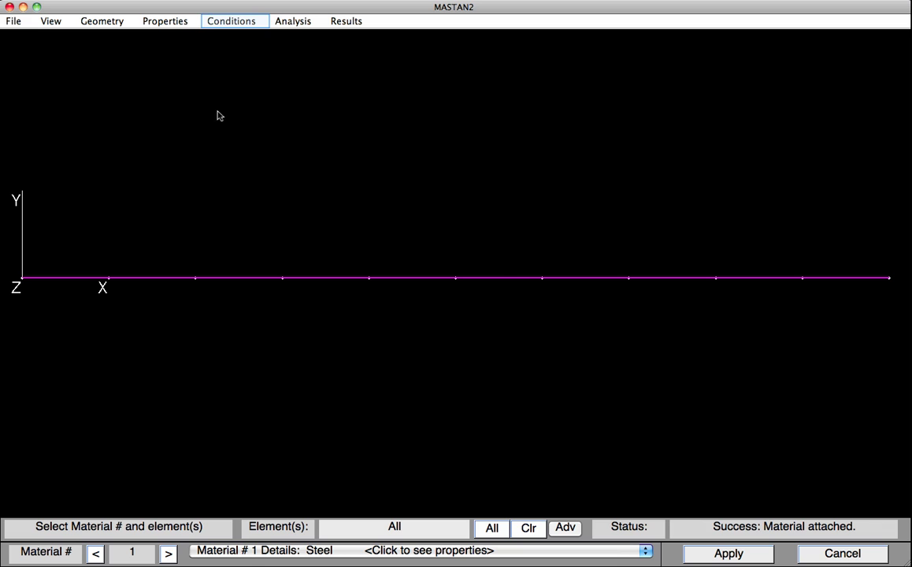
left_click(214, 22)
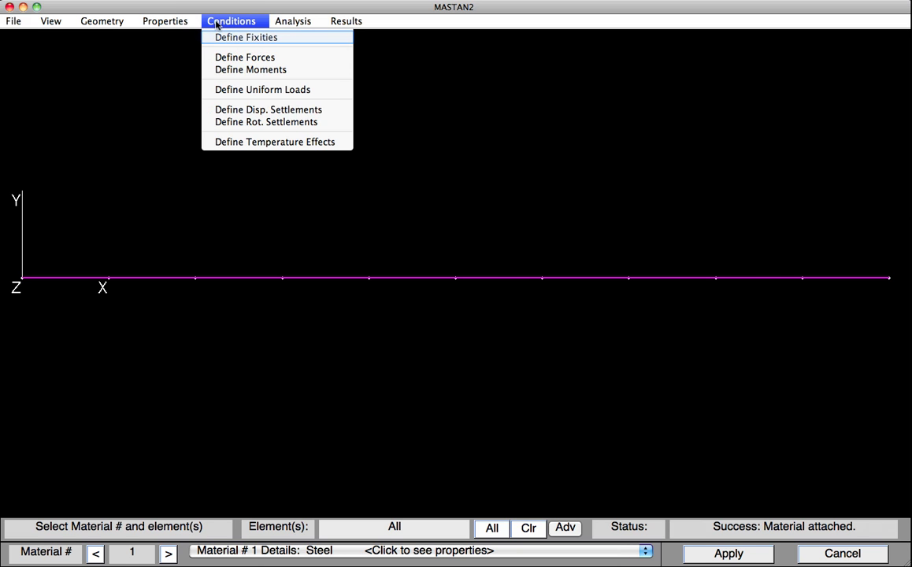
- Pin left-end node 1 by restraining its X and Y displacement
left_click(225, 39)
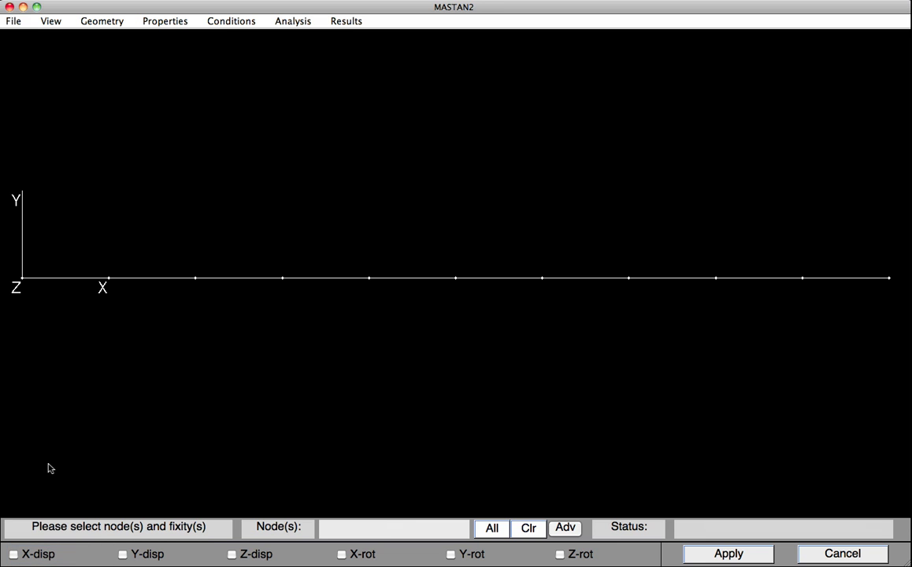
left_click(49, 556)
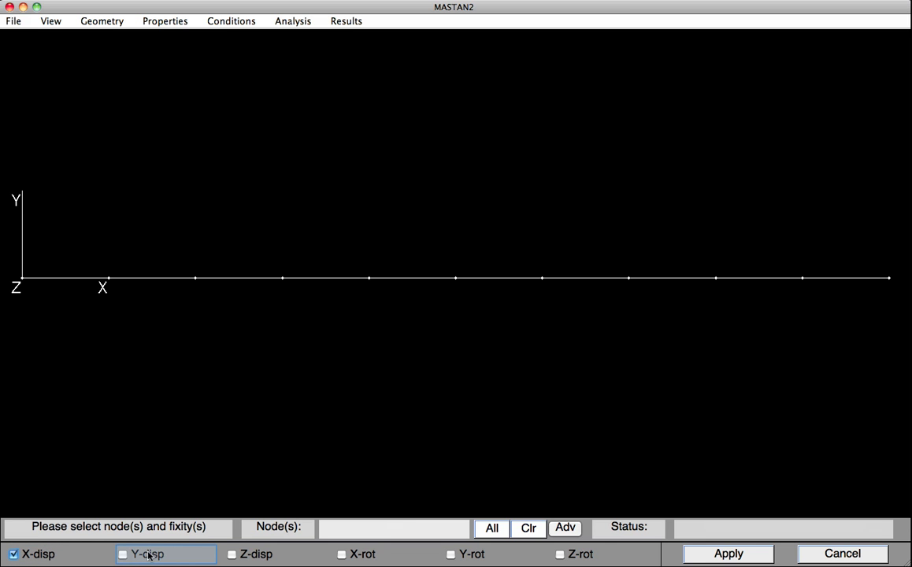
left_click(154, 556)
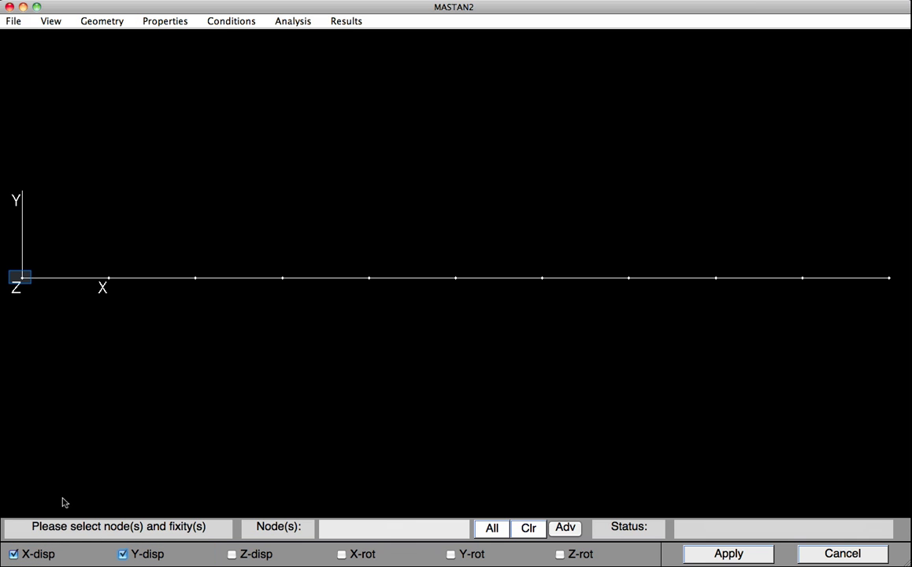
left_click(22, 278)
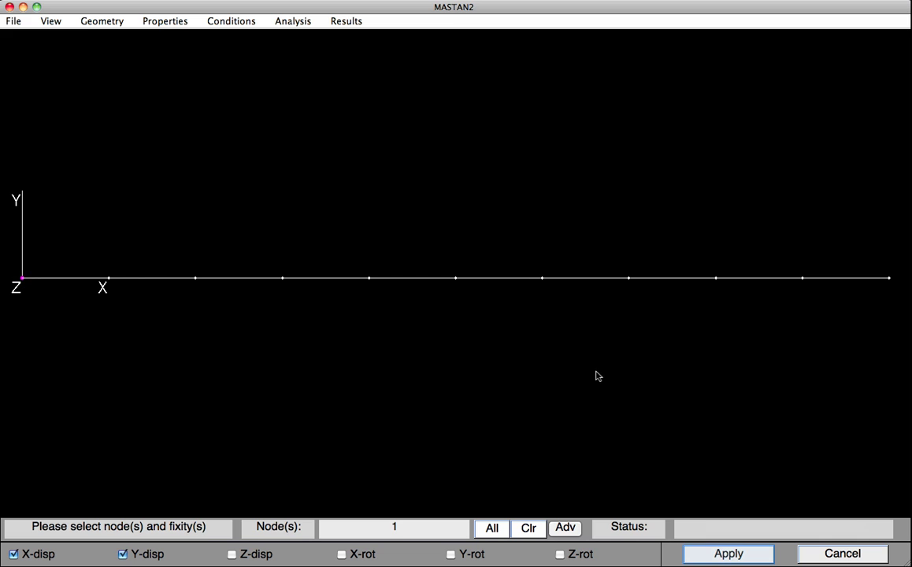
left_click(717, 554)
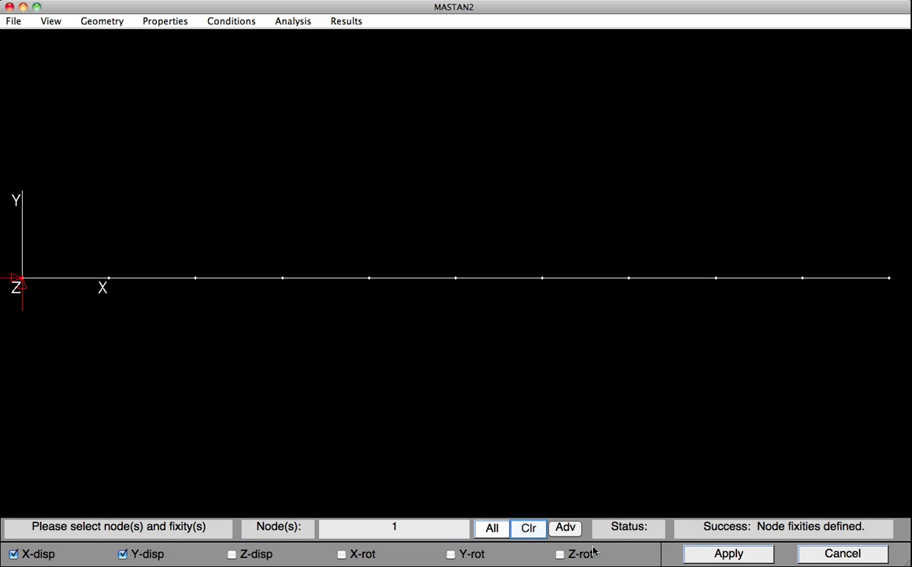
- Make right-end node 2 a roller restrained only in Y displacement
left_click(524, 528)
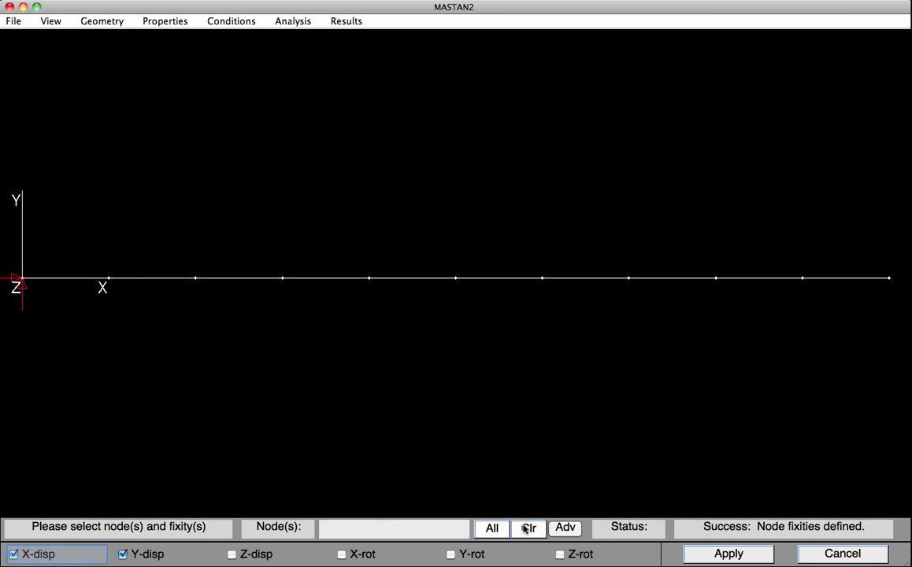
left_click(32, 556)
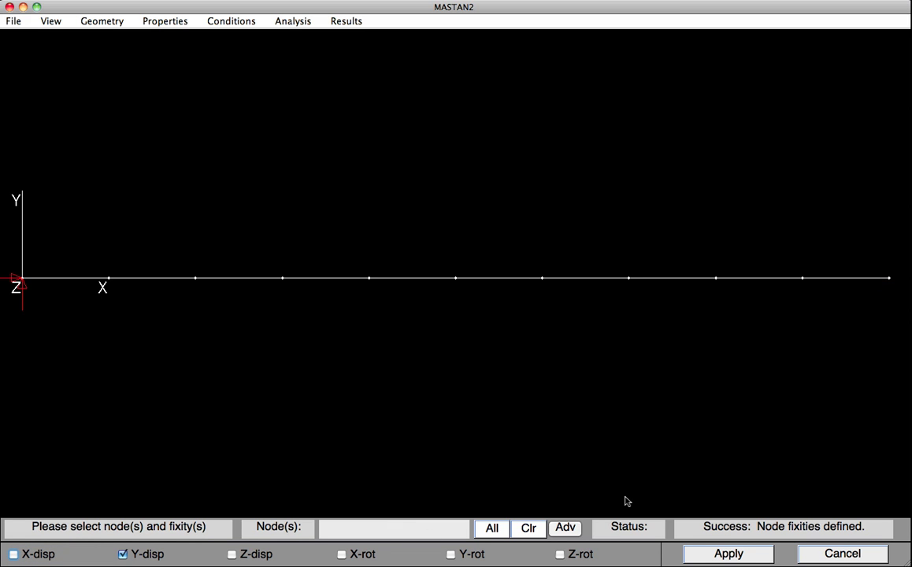
left_click(890, 280)
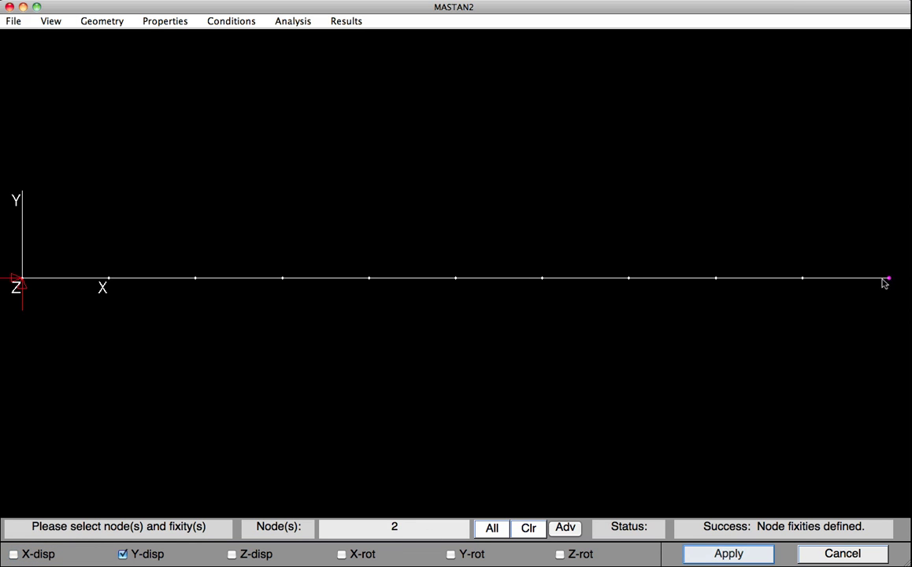
left_click(709, 555)
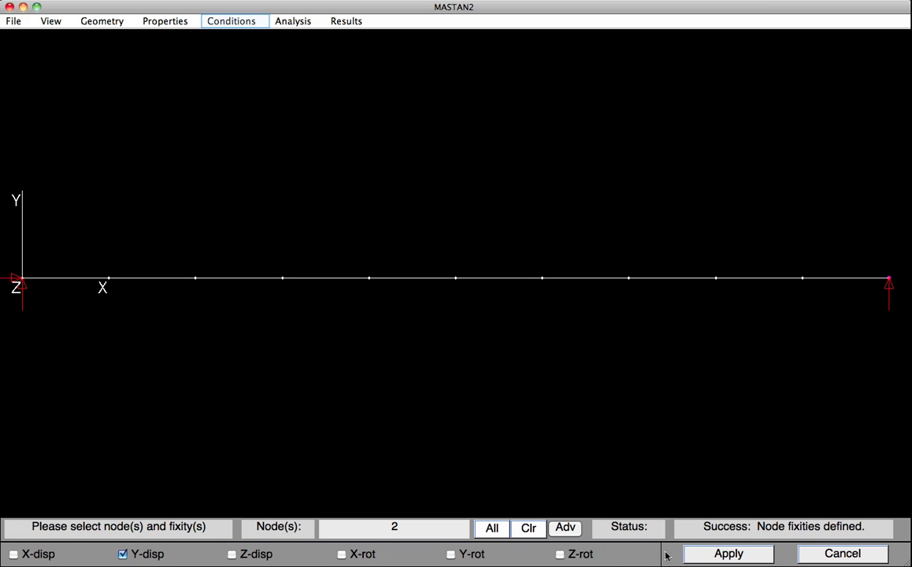
- Load right-end node 2 with an axial force PX = -613.50
left_click(223, 24)
left_click(227, 57)
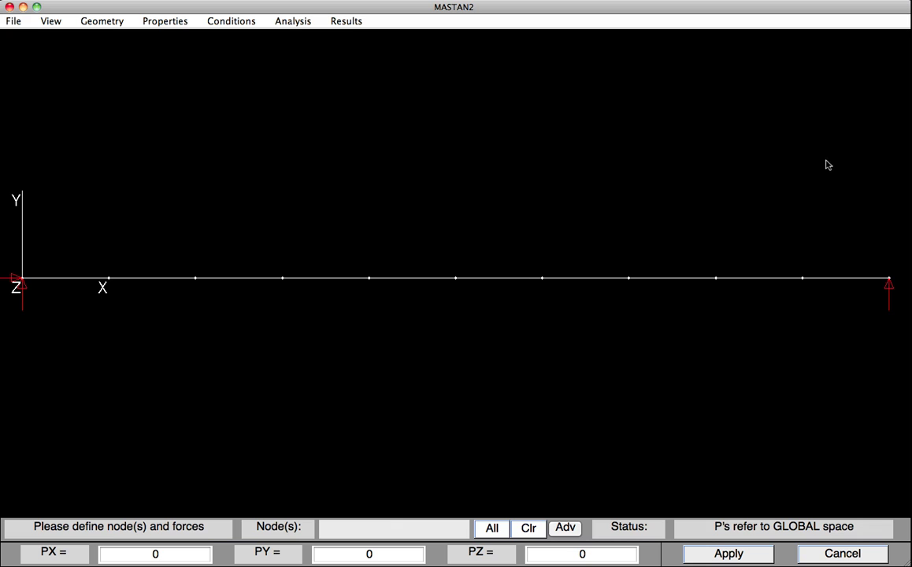
left_click(890, 279)
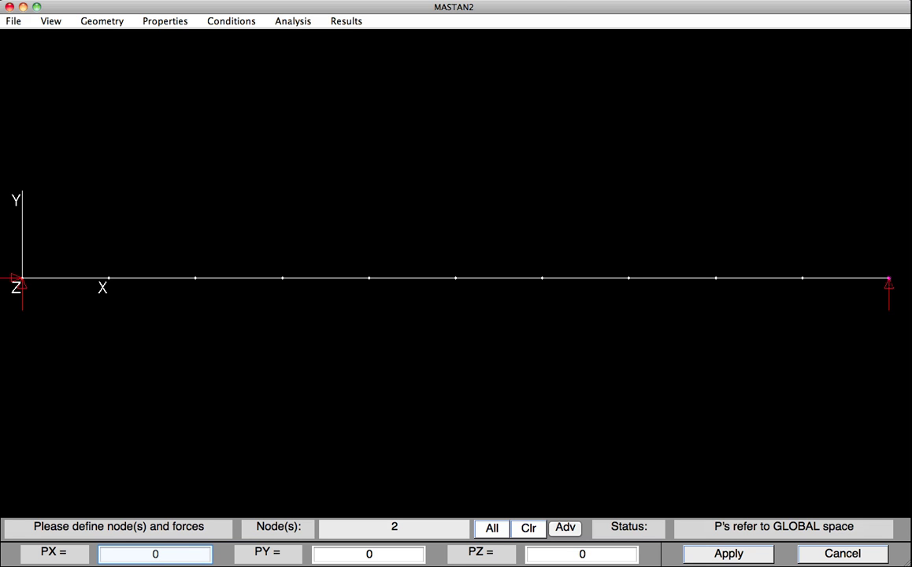
left_click(145, 555)
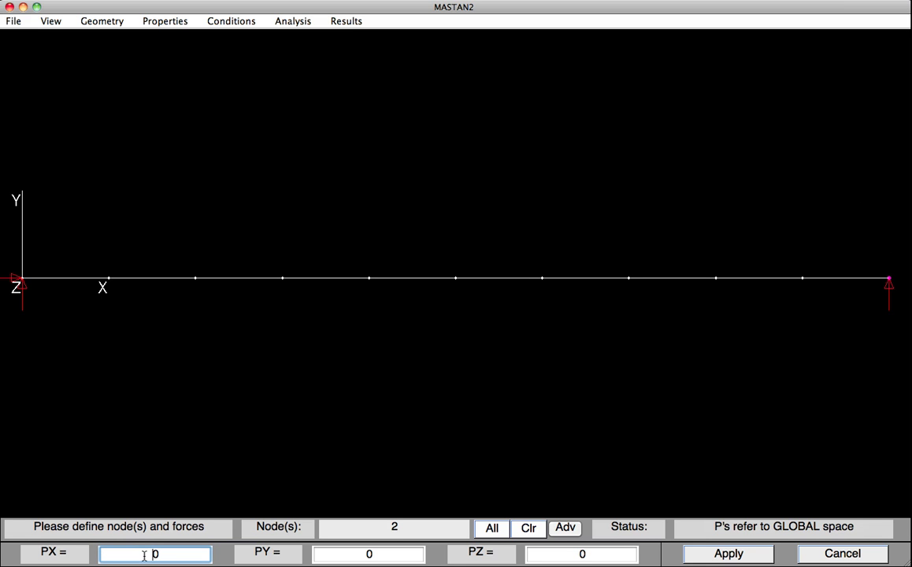
type("613.5")
left_click(134, 554)
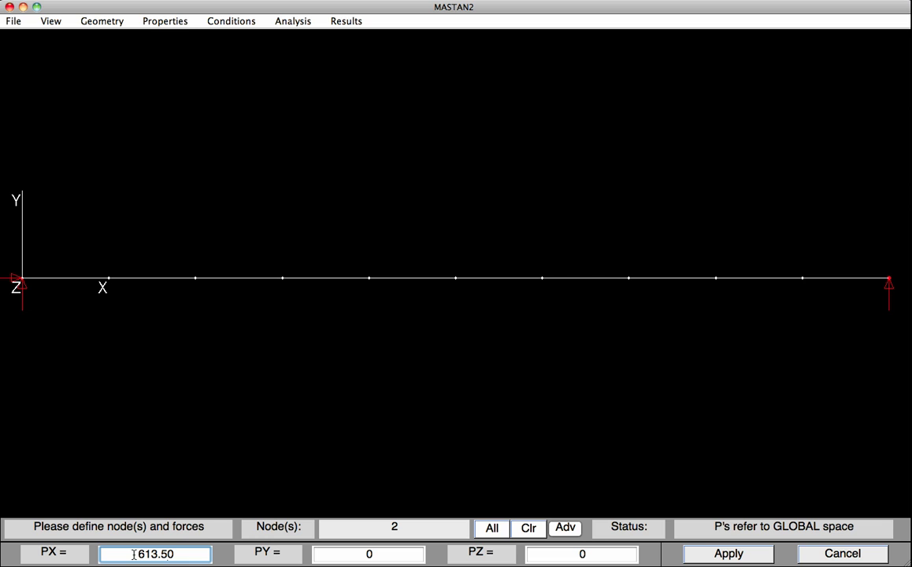
type("-")
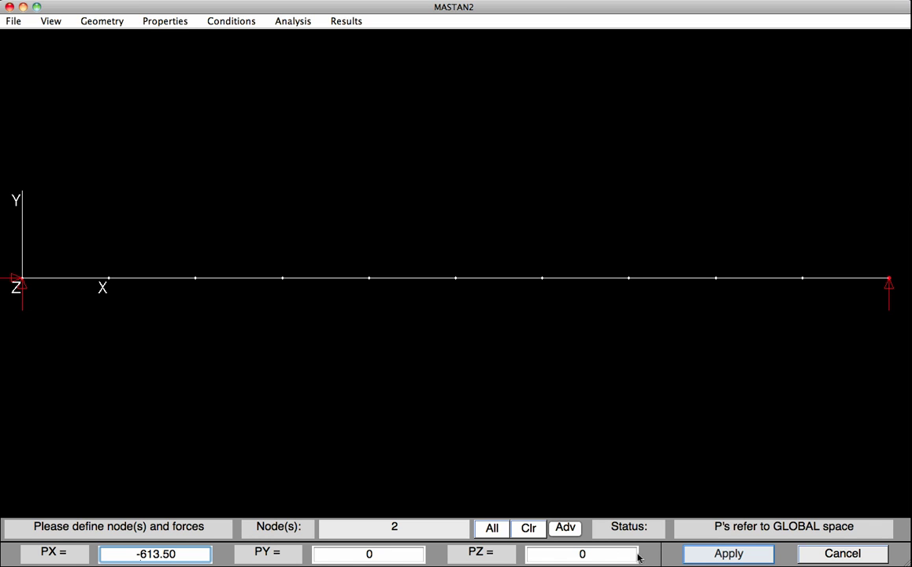
left_click(714, 556)
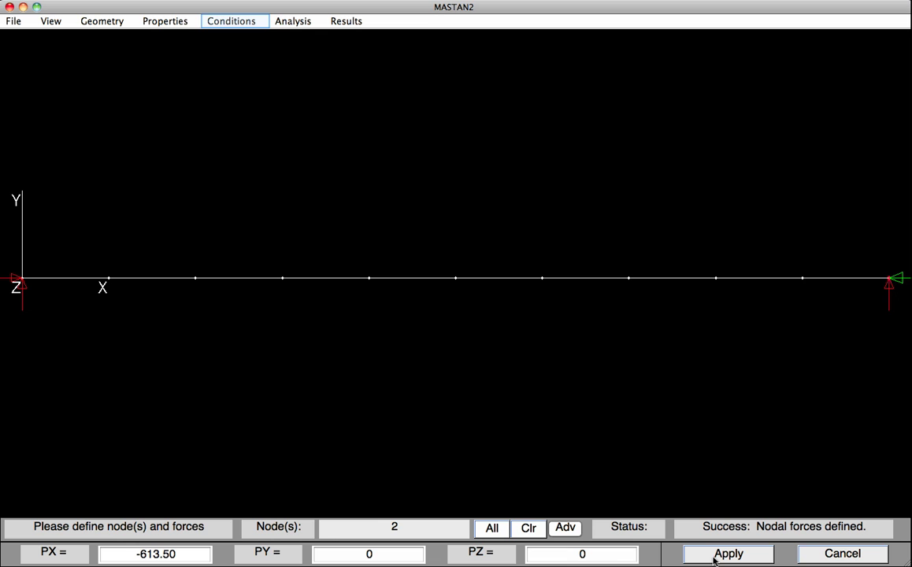
- Apply a moment MZ = 200 at right-end node 2
left_click(229, 23)
left_click(237, 71)
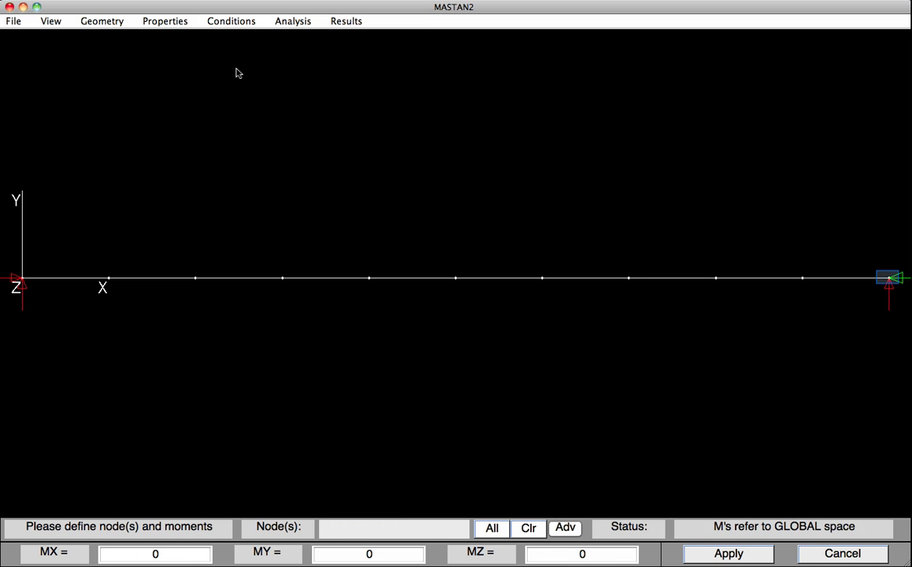
left_click(890, 280)
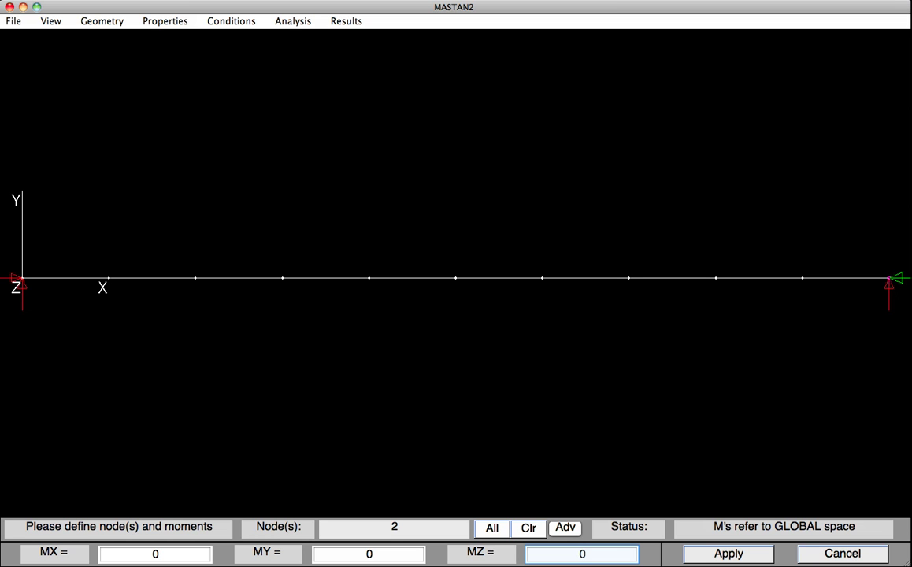
left_click(564, 556)
type("200")
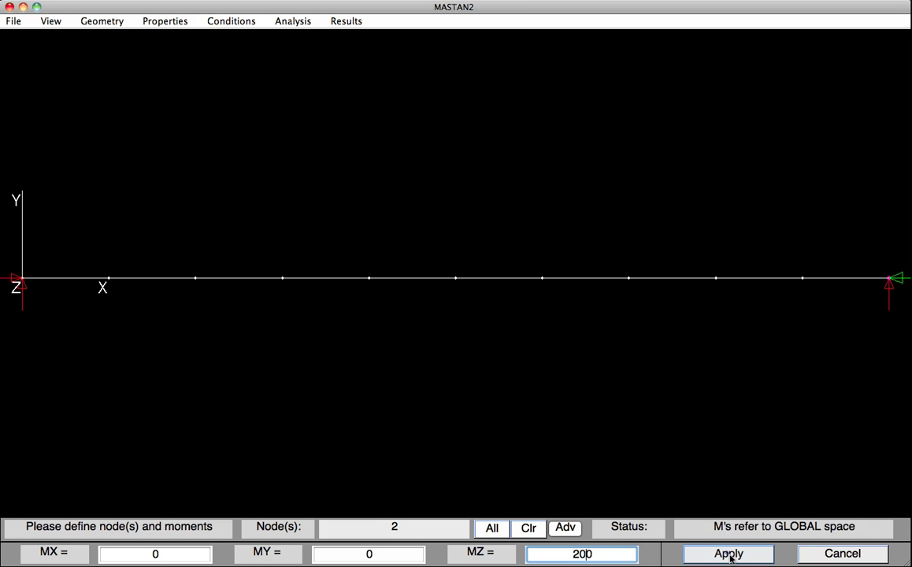
left_click(729, 555)
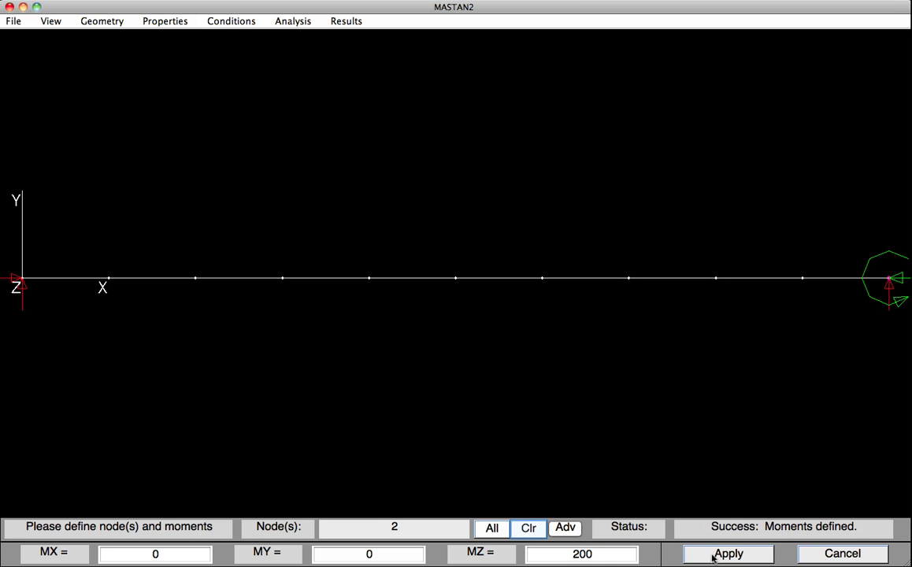
- Apply a moment MZ = -150 at left-end node 1
left_click(529, 528)
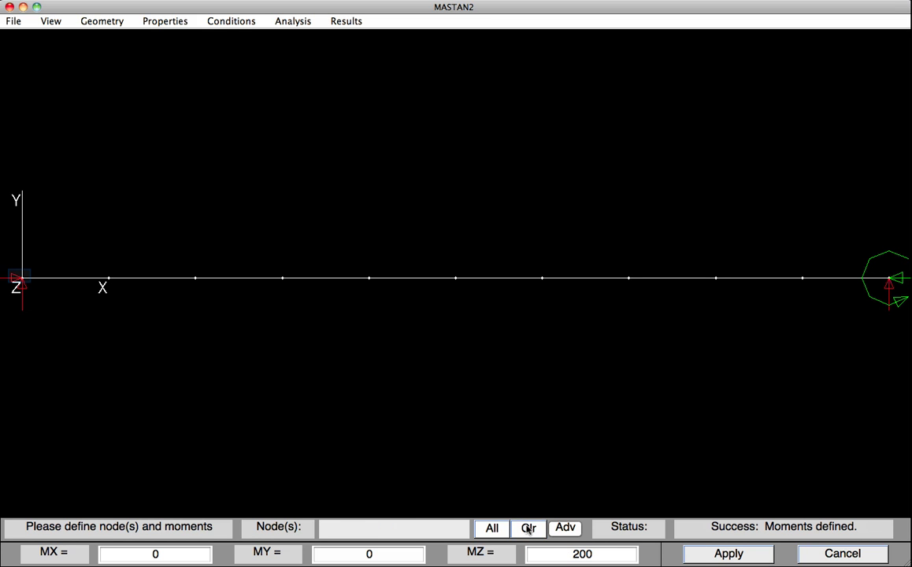
left_click(19, 277)
left_click(560, 548)
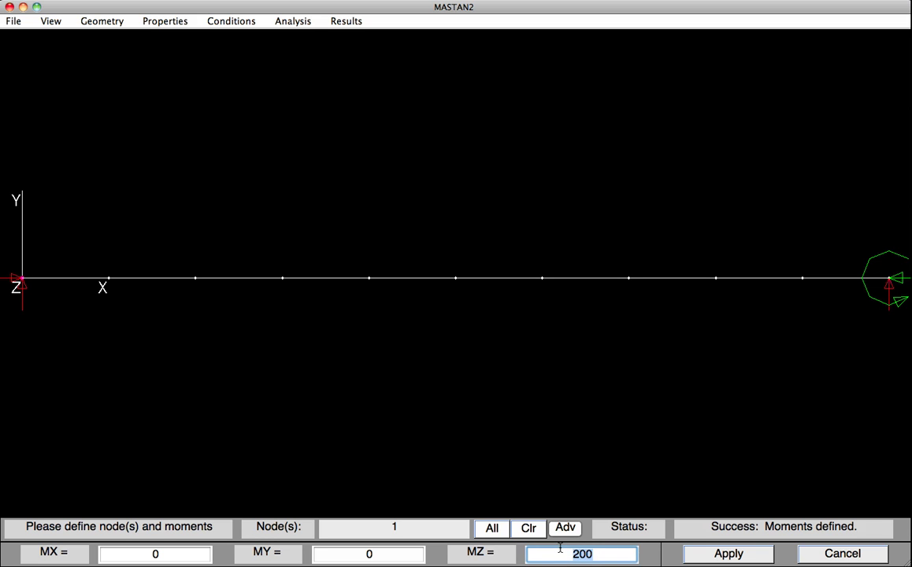
type("-150")
left_click(726, 554)
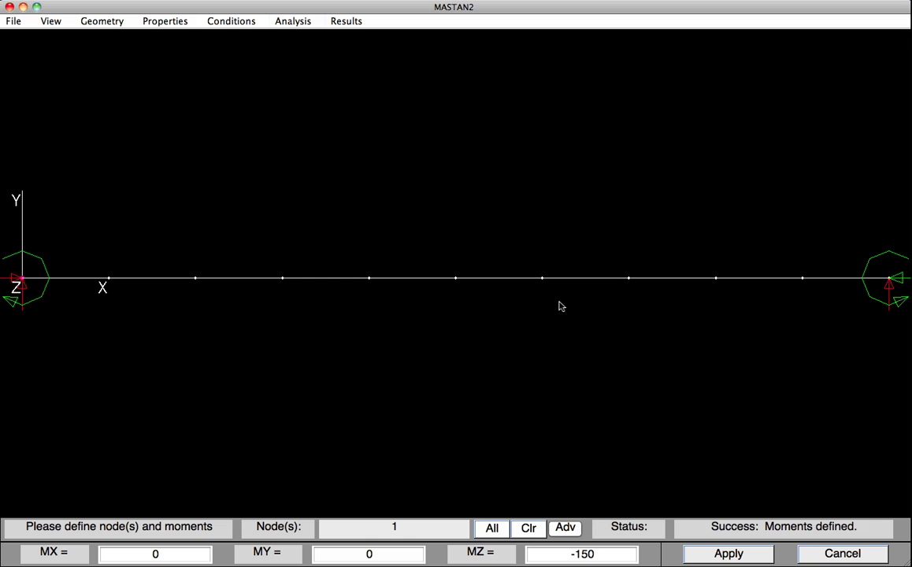
- Run a second-order elastic analysis as a Planar Frame (x-y), reaching load ratio 1.000
left_click(281, 25)
left_click(289, 51)
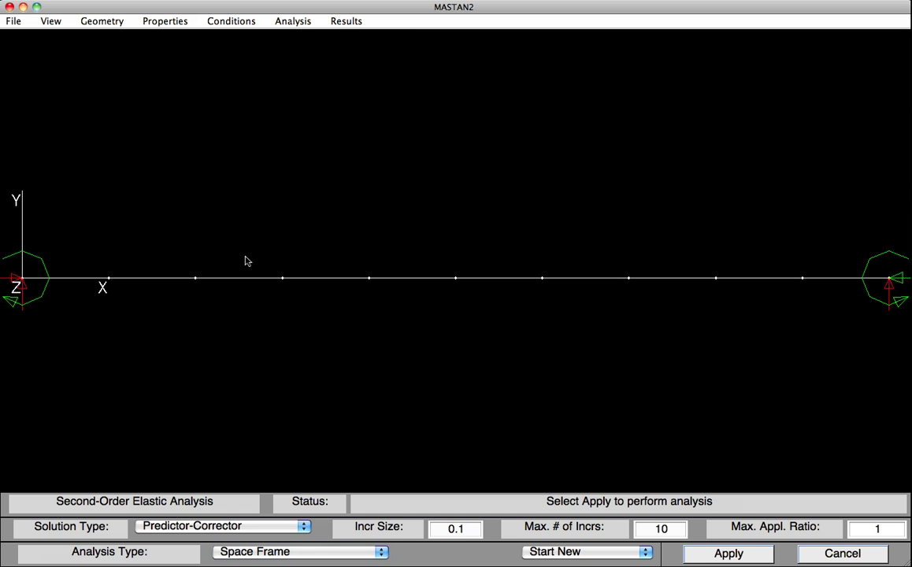
left_click(241, 553)
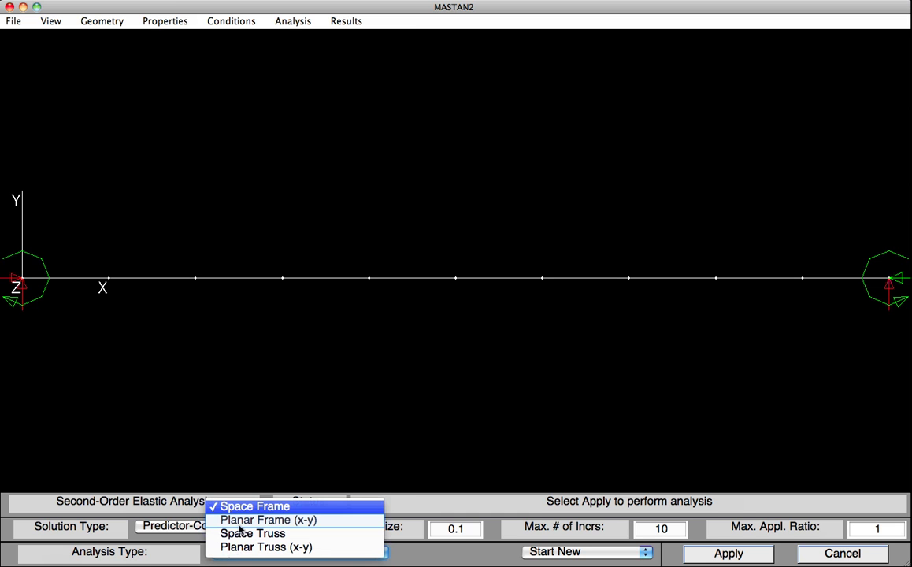
left_click(241, 521)
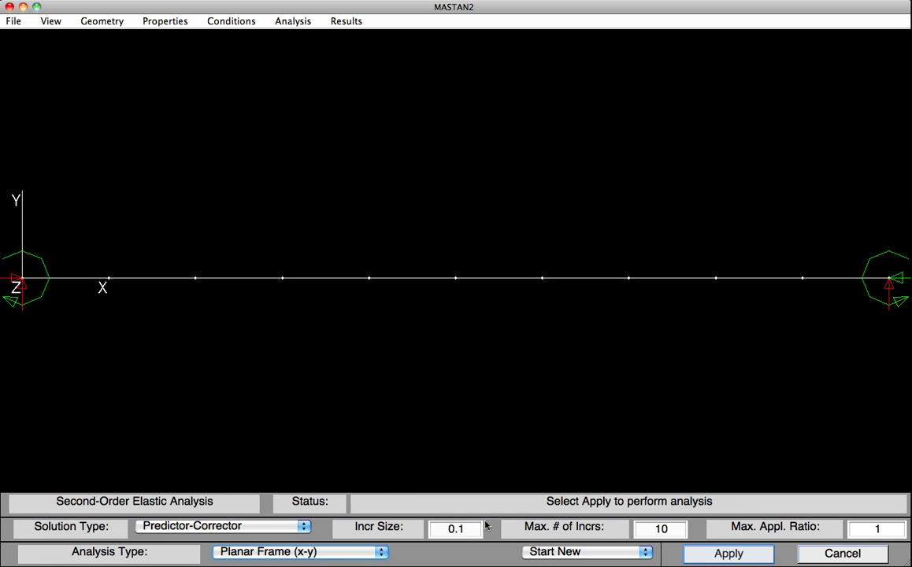
left_click(709, 557)
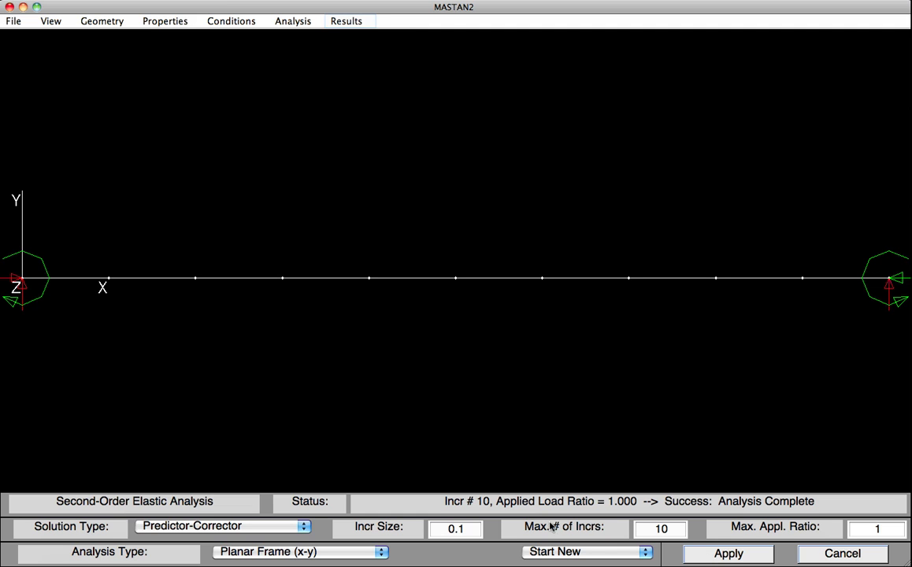
- Select the Moment Z diagram from the Results diagrams
left_click(341, 26)
mouse_move(345, 39)
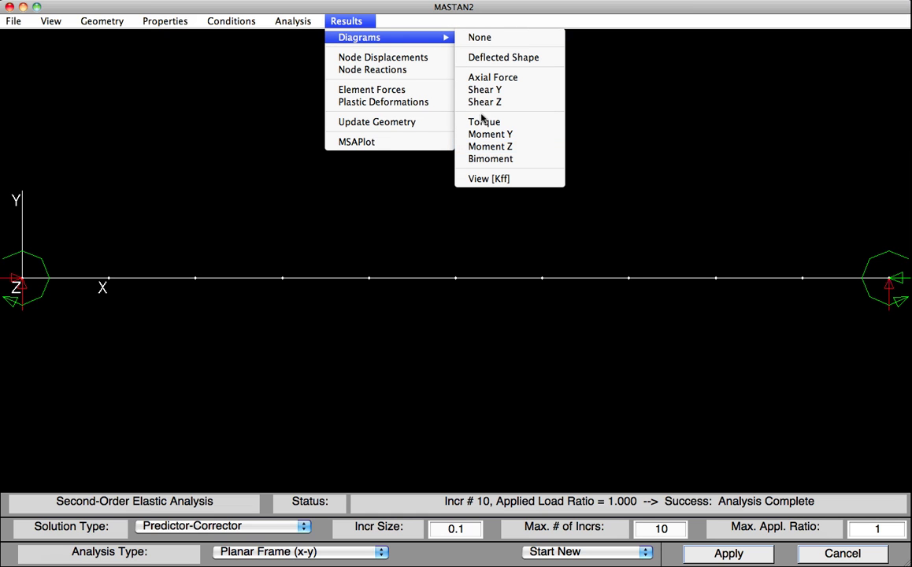
left_click(486, 147)
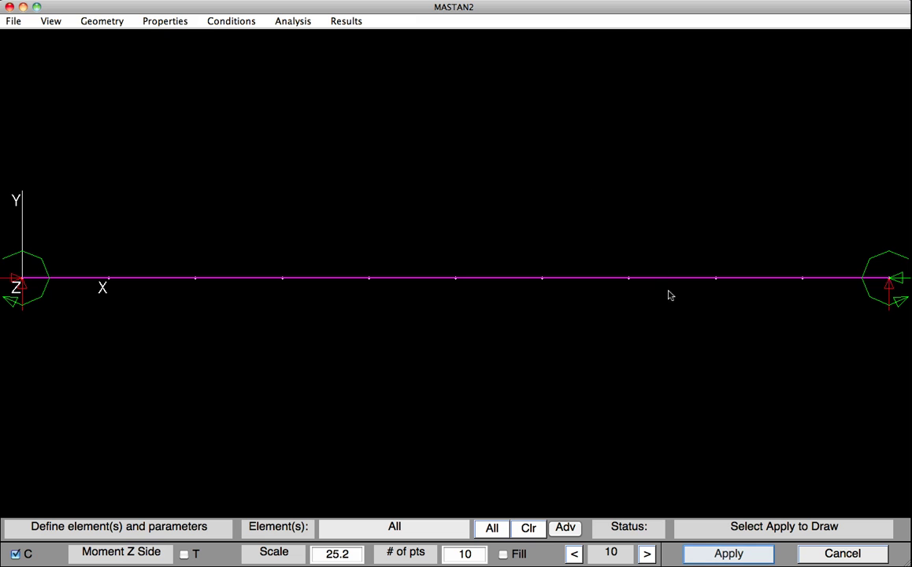
left_click(706, 554)
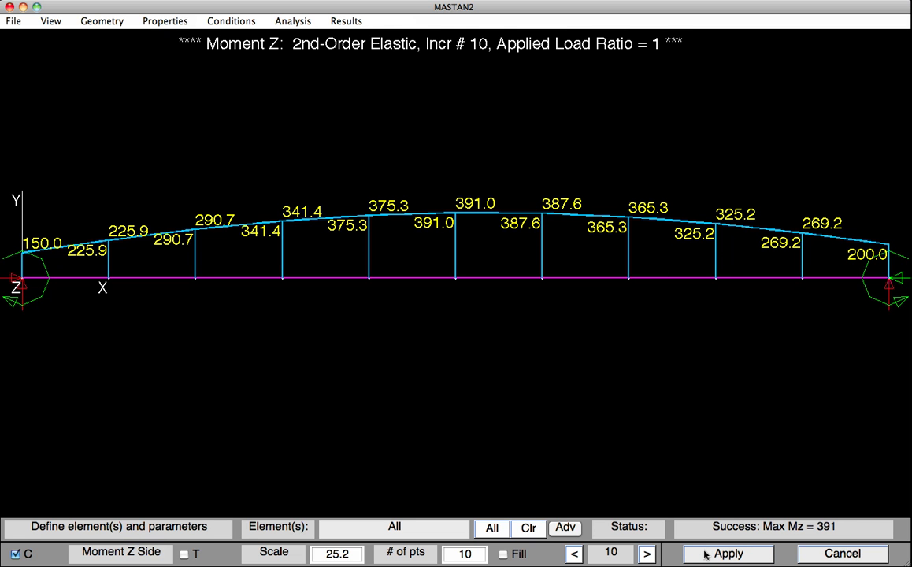